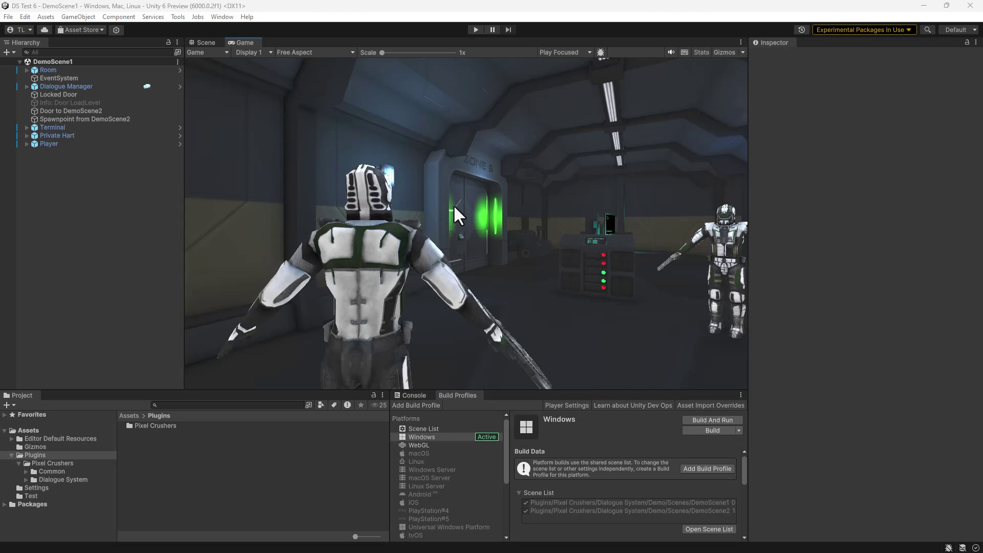
Playtest the scene, walking through the door to DemoScene2 and back to DemoScene1.
click(473, 29)
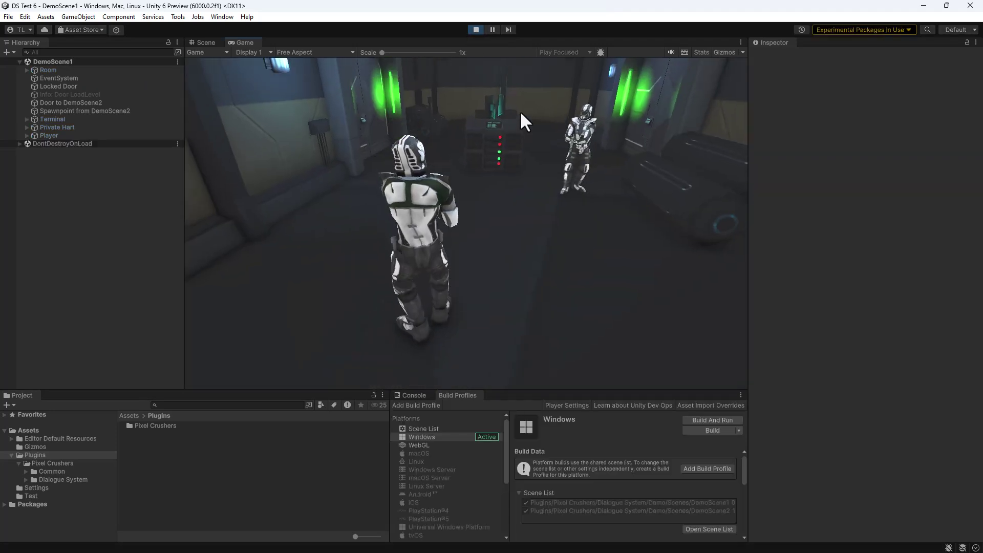
key(w)
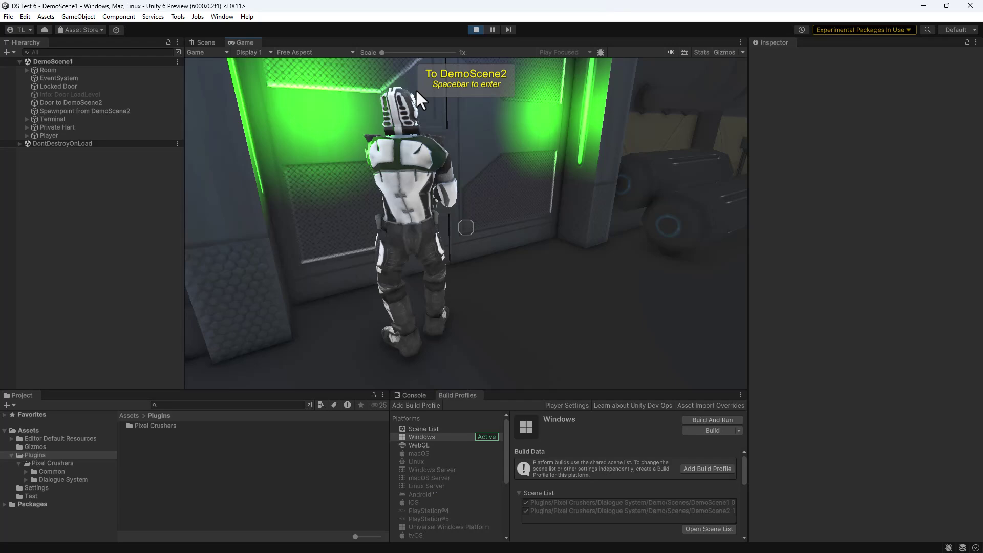
key(space)
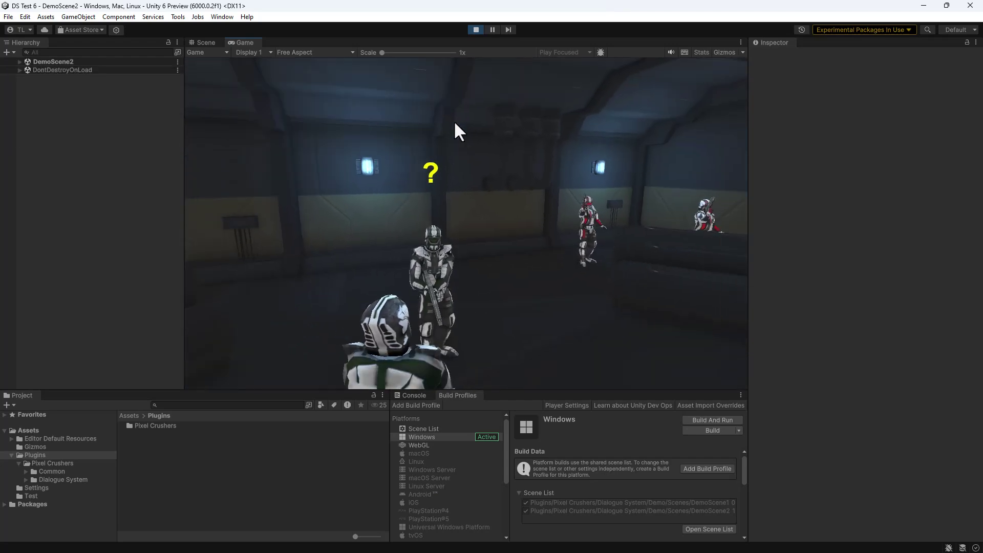
mouse_move(722, 121)
key(space)
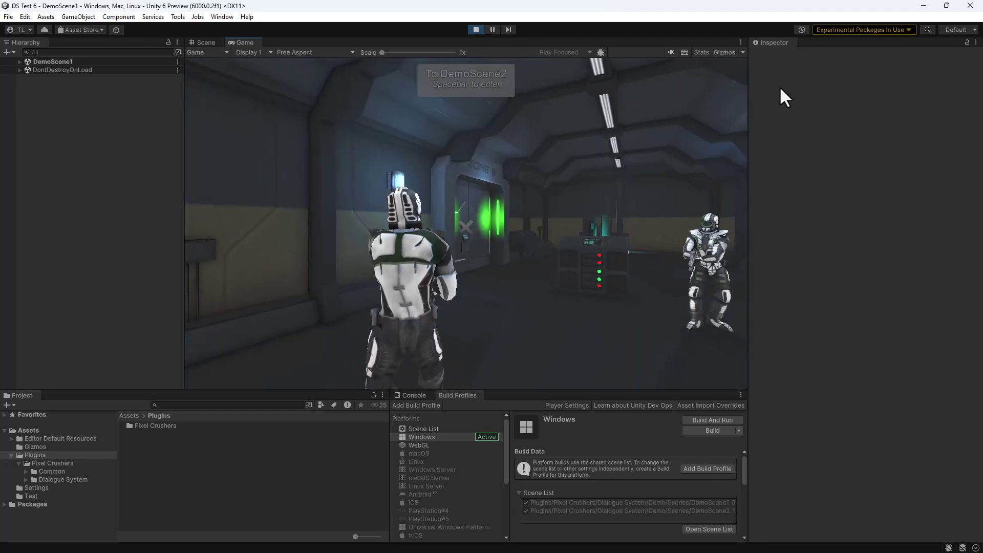
key(ctrl+p)
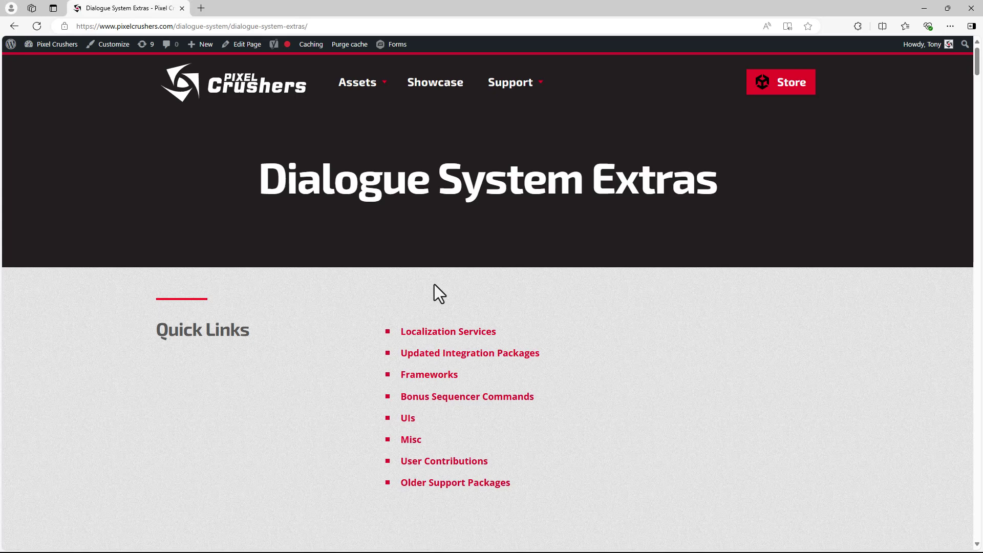
Download PixelCrushers_SaveSystemPrefabs_2024-05-27.unitypackage from the Dialogue System Extras page.
scroll(434, 284, down, 20)
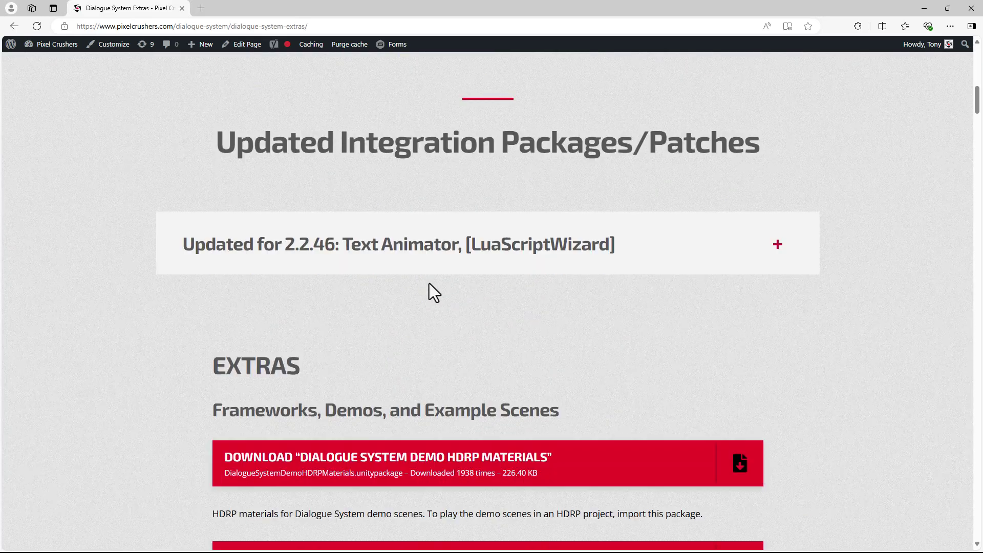
scroll(424, 280, down, 10)
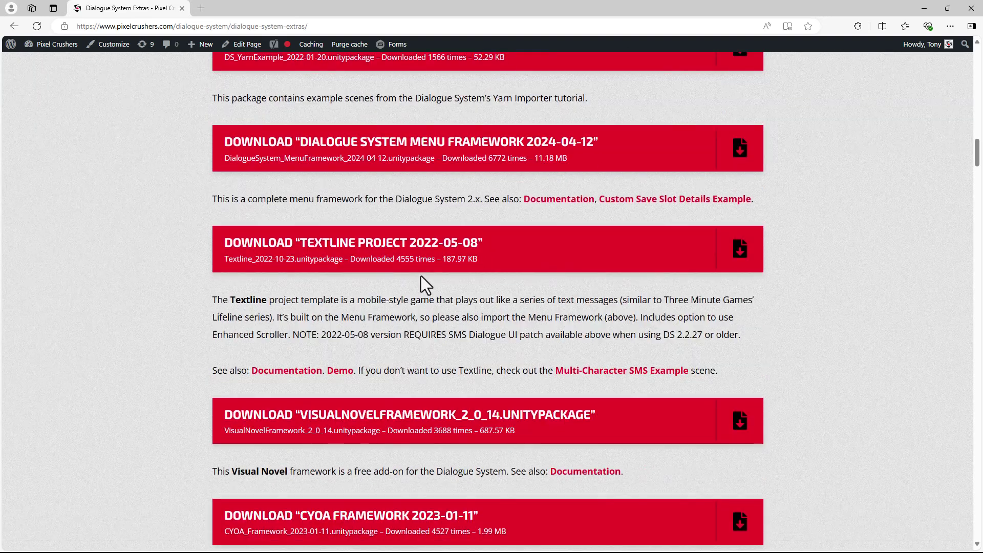
scroll(421, 276, down, 3)
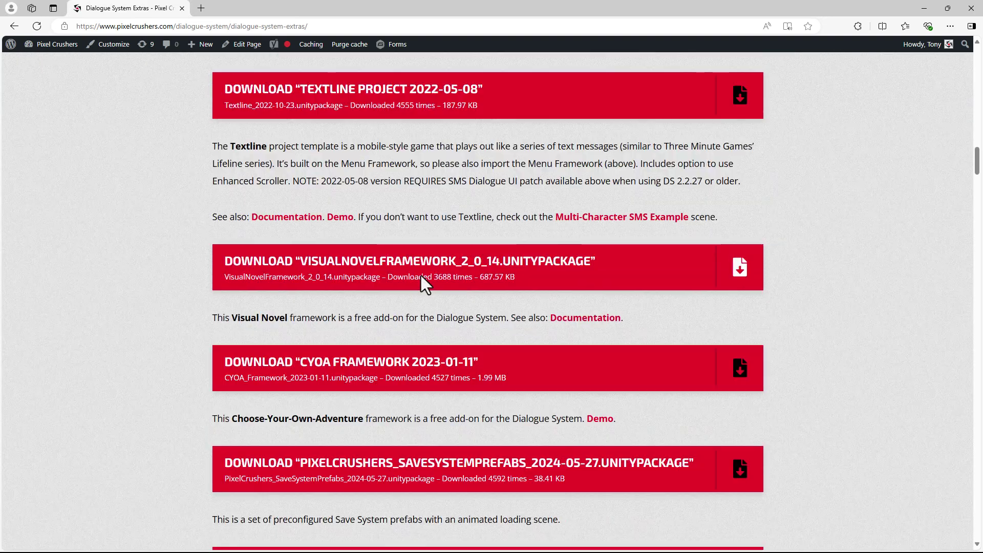
click(457, 479)
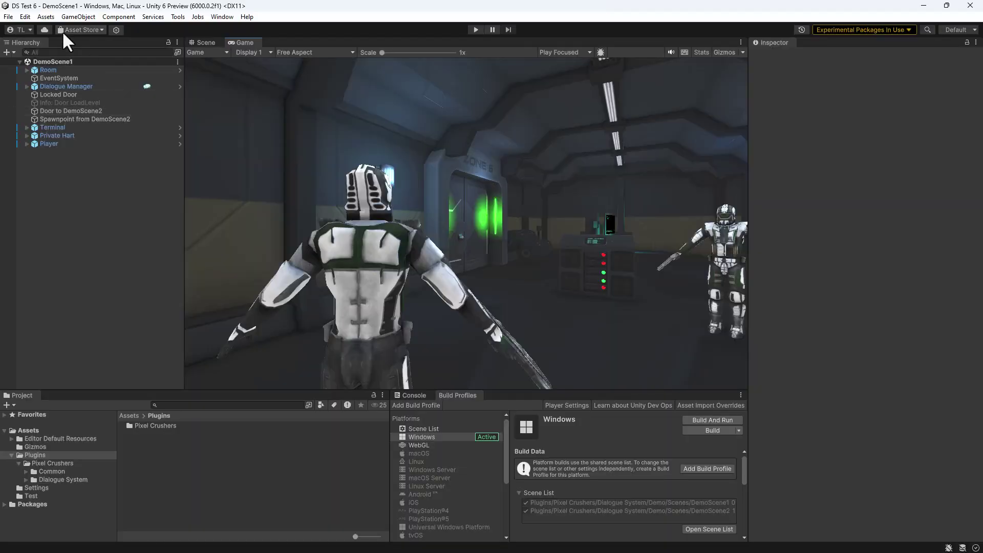
click(46, 17)
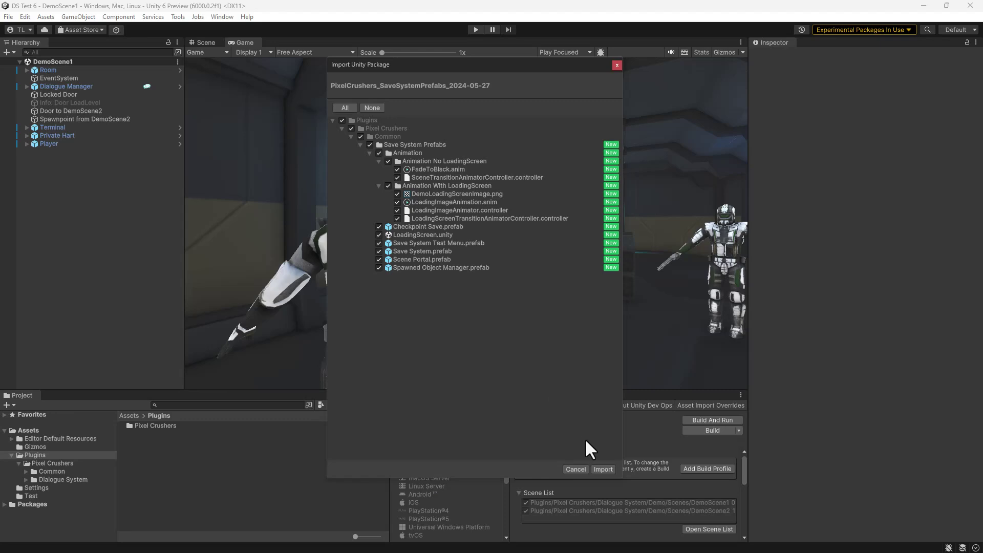
Import all the Save System prefab files and add the Save System prefab to DemoScene1.
click(602, 469)
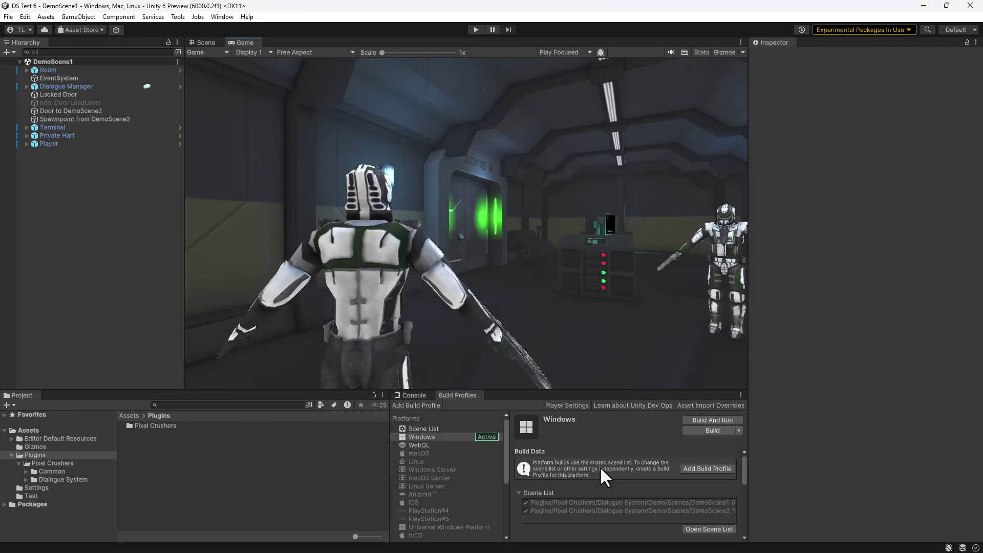
click(26, 472)
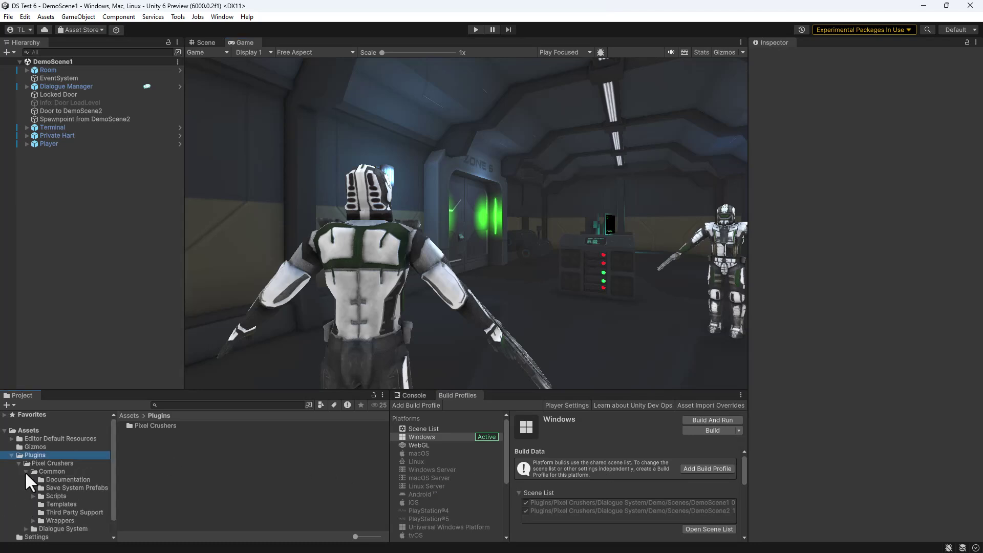
click(58, 487)
drag(149, 450, 115, 239)
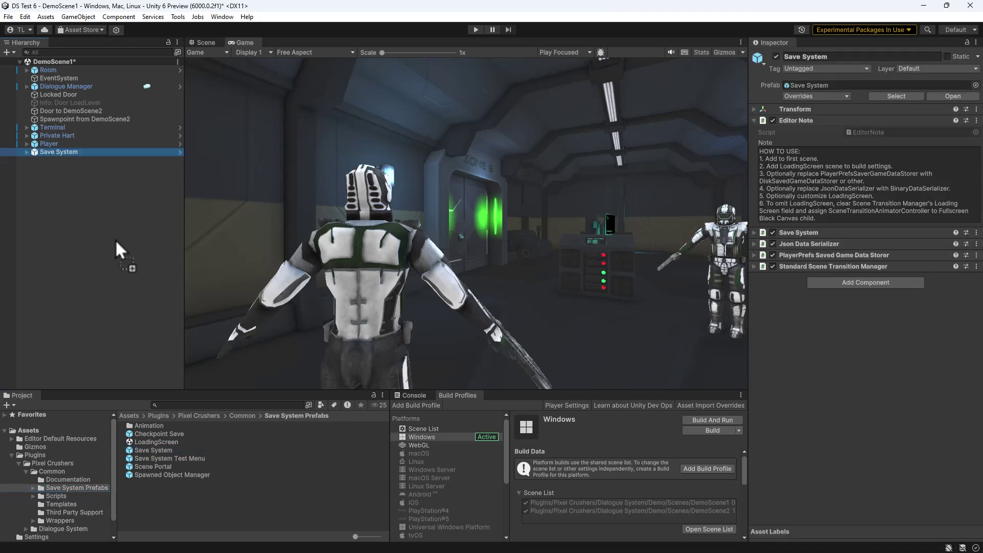
Add LoadingScreen to the build scene list, then check the Dialogue Manager and Save System components.
click(418, 429)
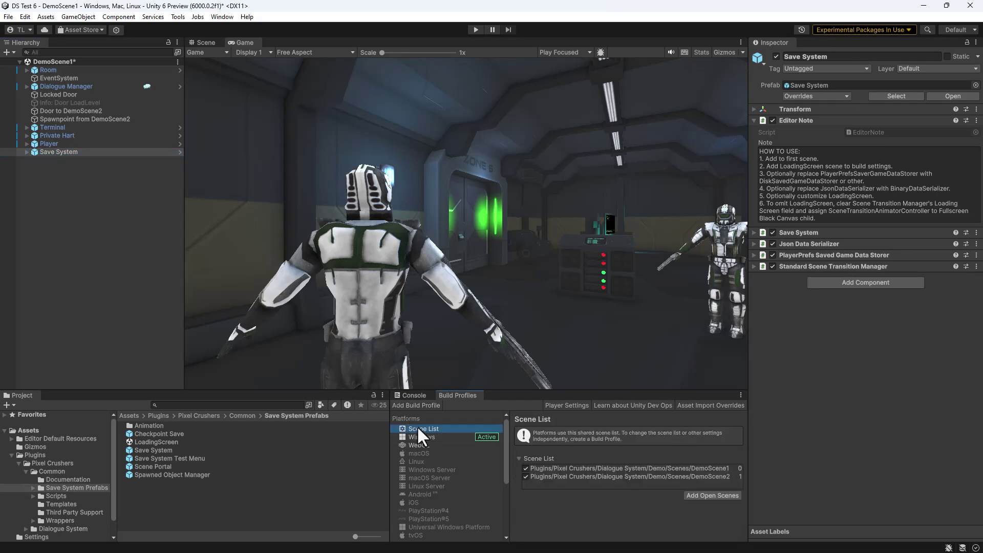
drag(136, 439, 546, 483)
click(63, 86)
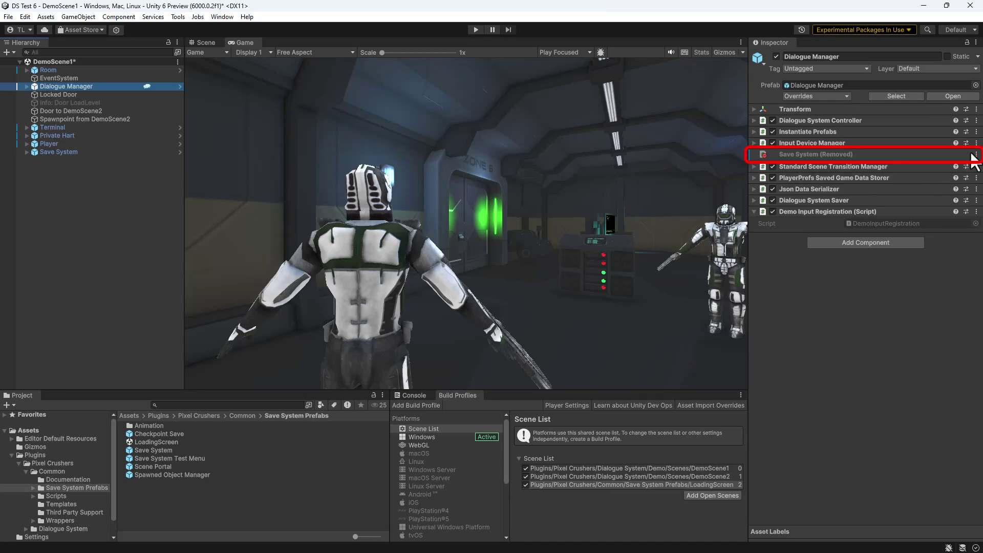
click(59, 152)
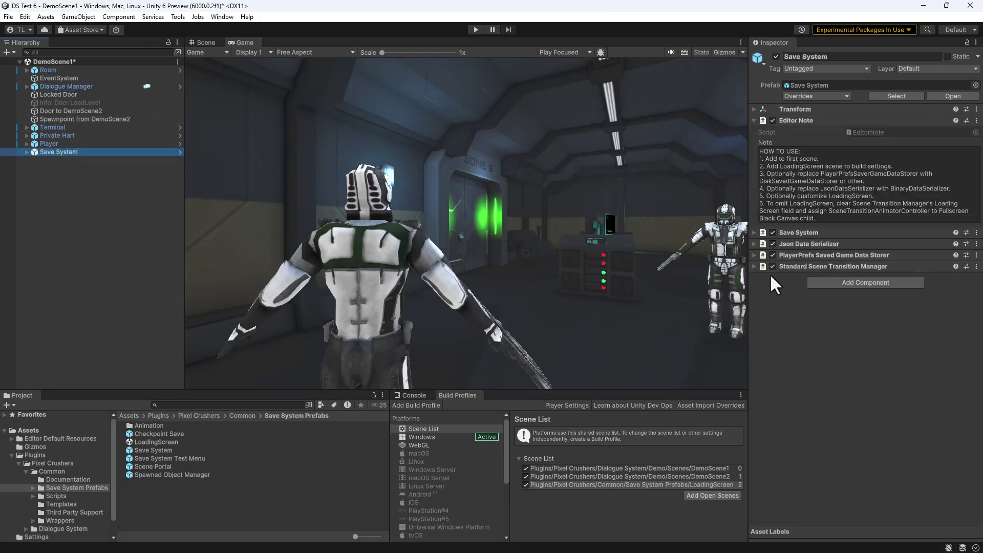
Expand the Standard Scene Transition Manager and Leave Scene Transition settings, then start Play mode.
click(753, 267)
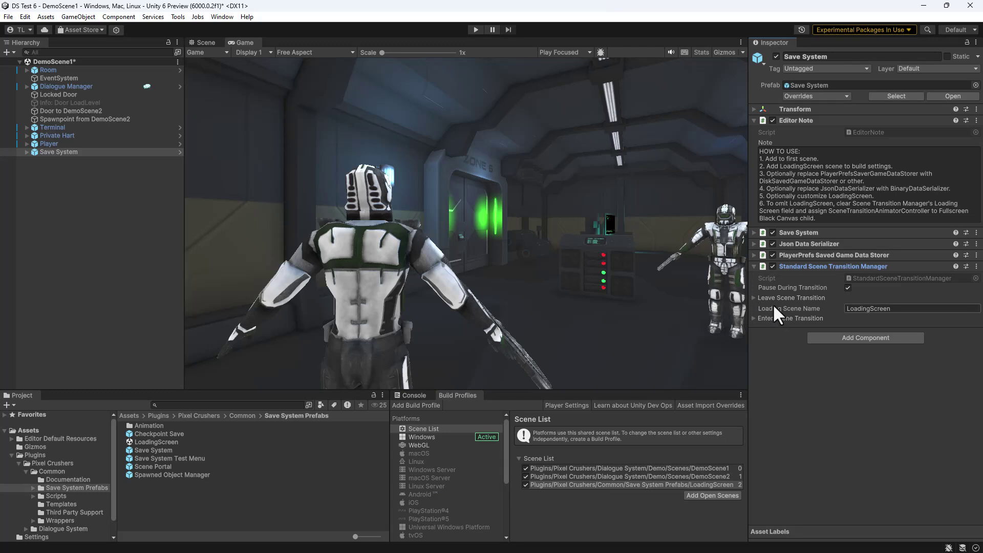
click(754, 298)
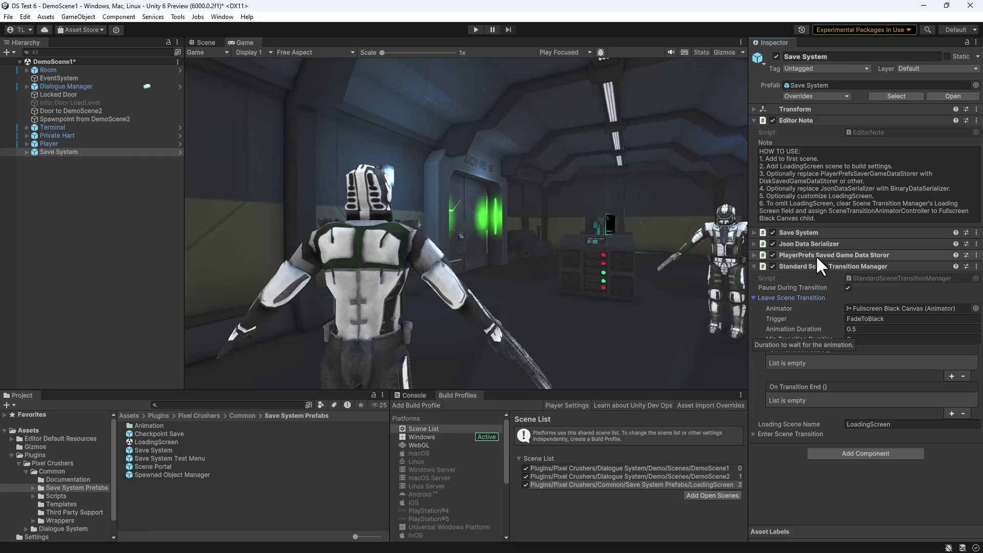
click(475, 30)
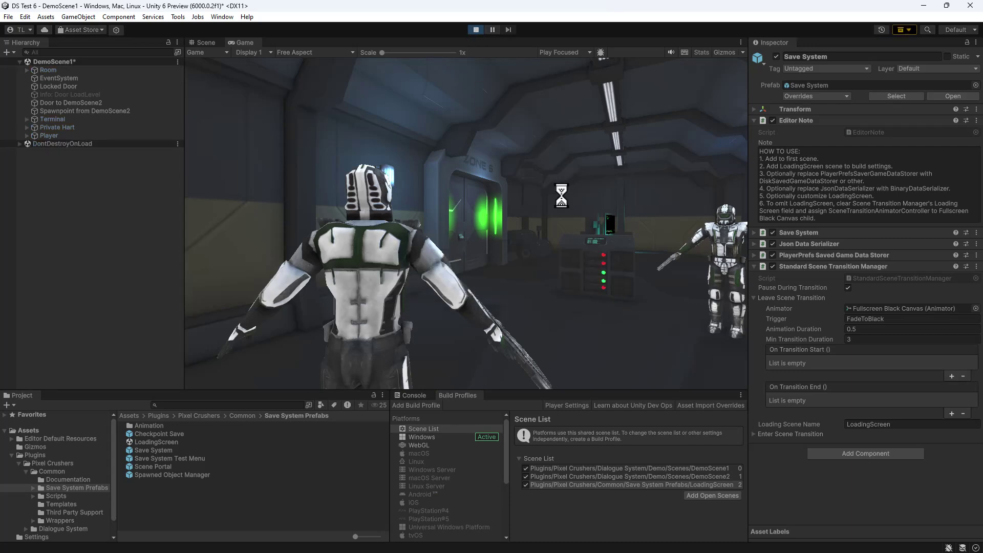
Walk the player through the door into DemoScene2 via the loading screen, then exit Play mode.
key(w)
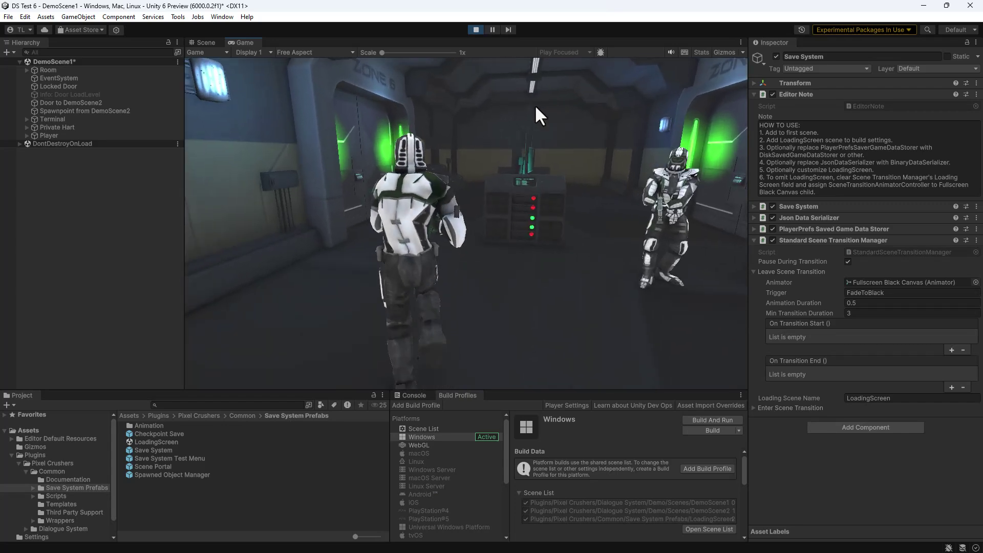
key(space)
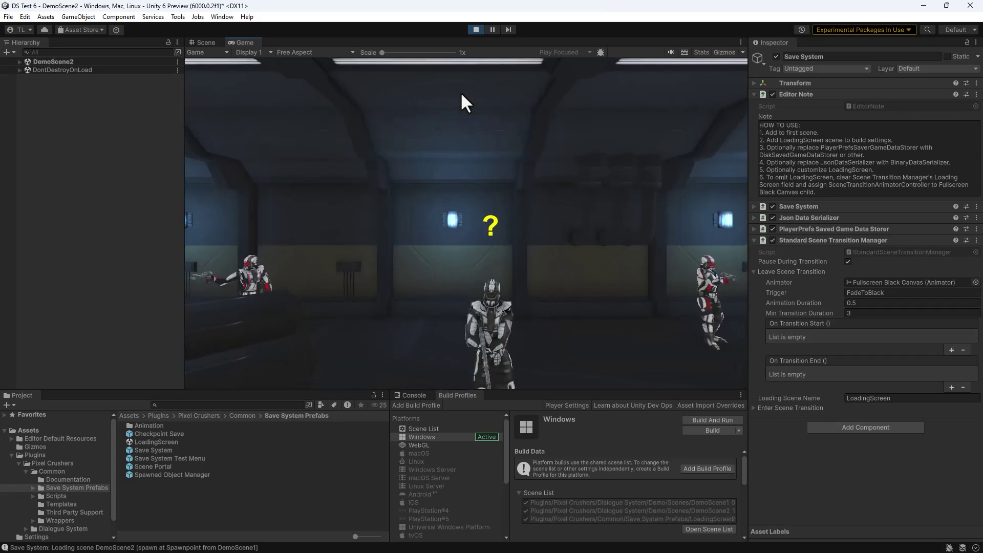
key(ctrl+p)
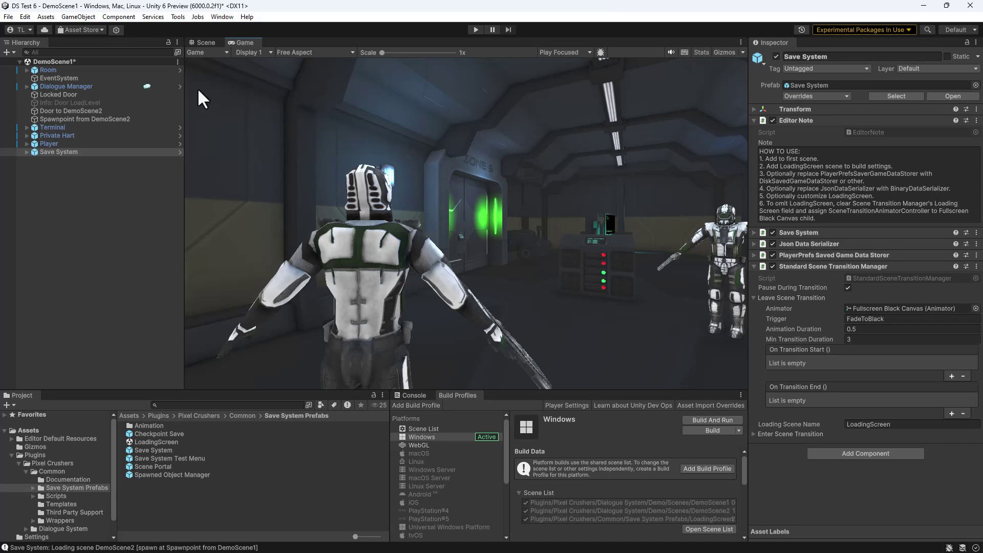
Copy the spawnpoint name from the Door to DemoScene2 LoadLevel sequence.
click(76, 111)
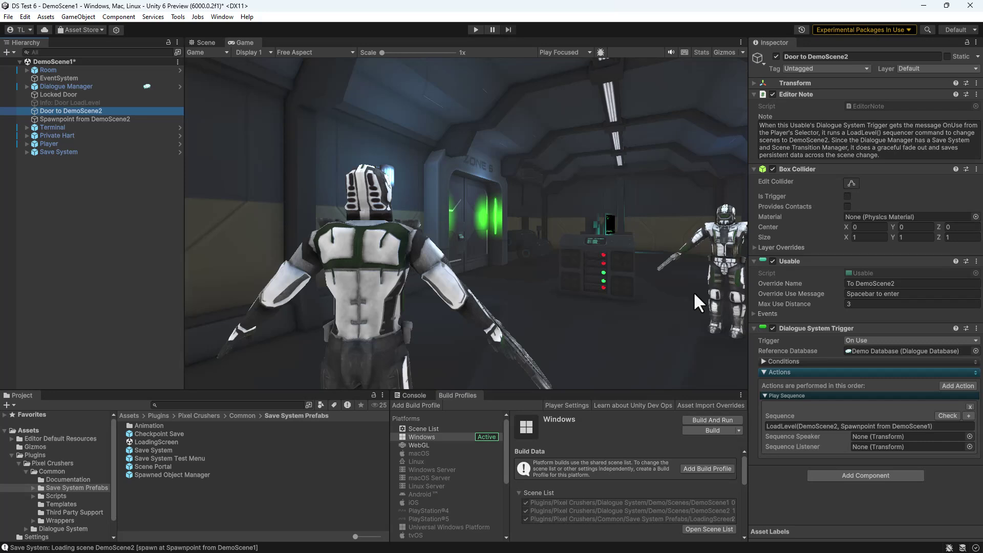
drag(841, 426, 887, 428)
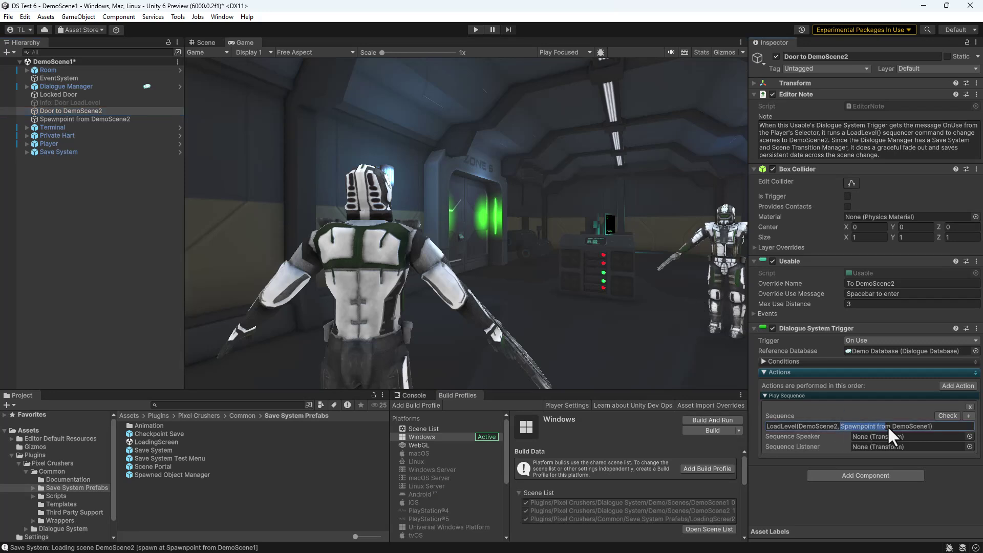
right_click(917, 428)
click(928, 444)
Deactivate the Door to DemoScene2 object and select Info: Door LoadLevel.
click(772, 57)
click(774, 57)
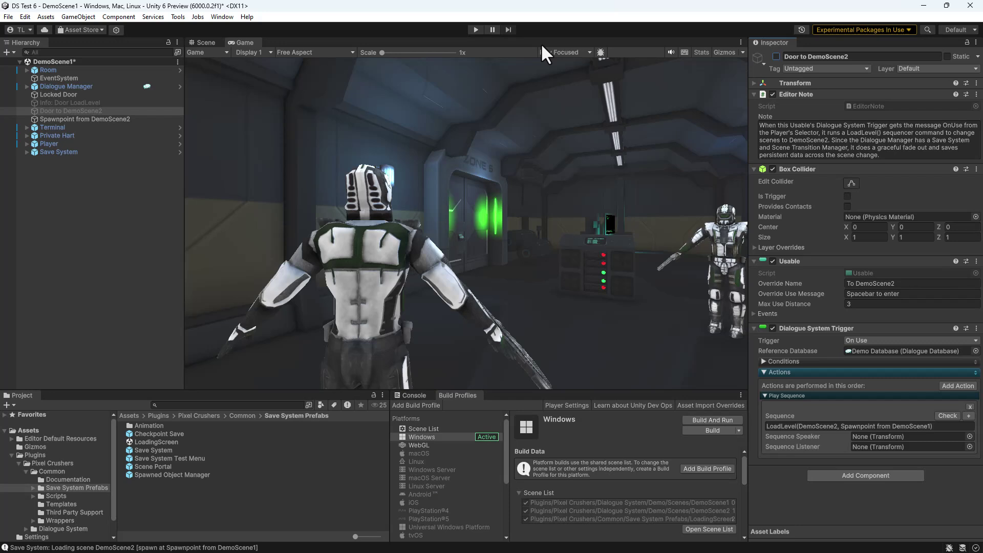
click(78, 102)
Activate Info: Door LoadLevel and replace its Dialogue System Trigger with a Scene Portal.
click(775, 57)
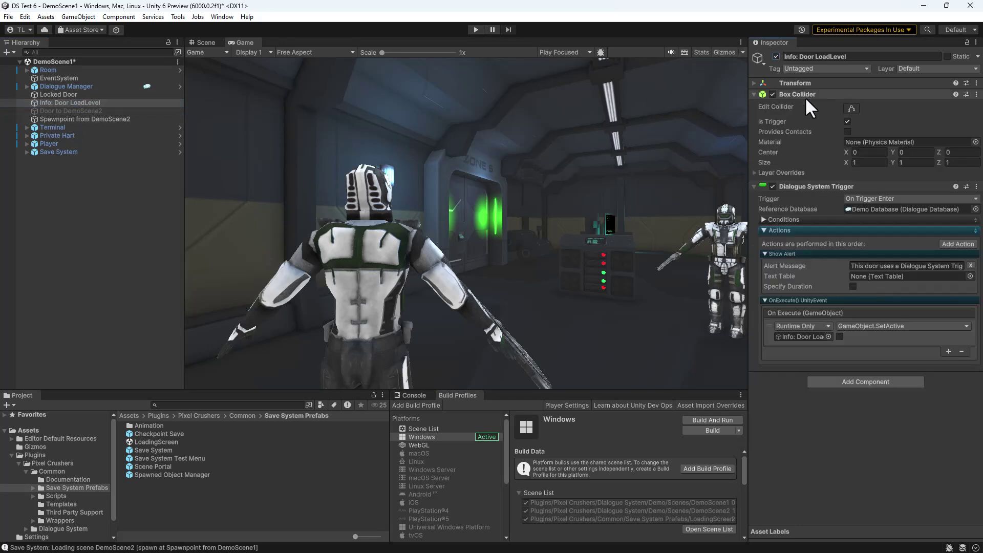
click(976, 187)
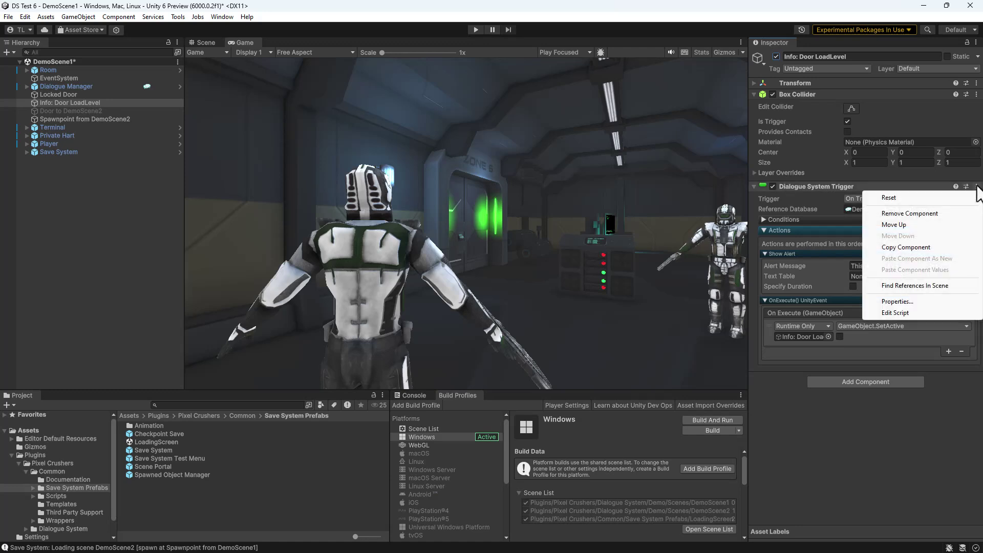
click(922, 211)
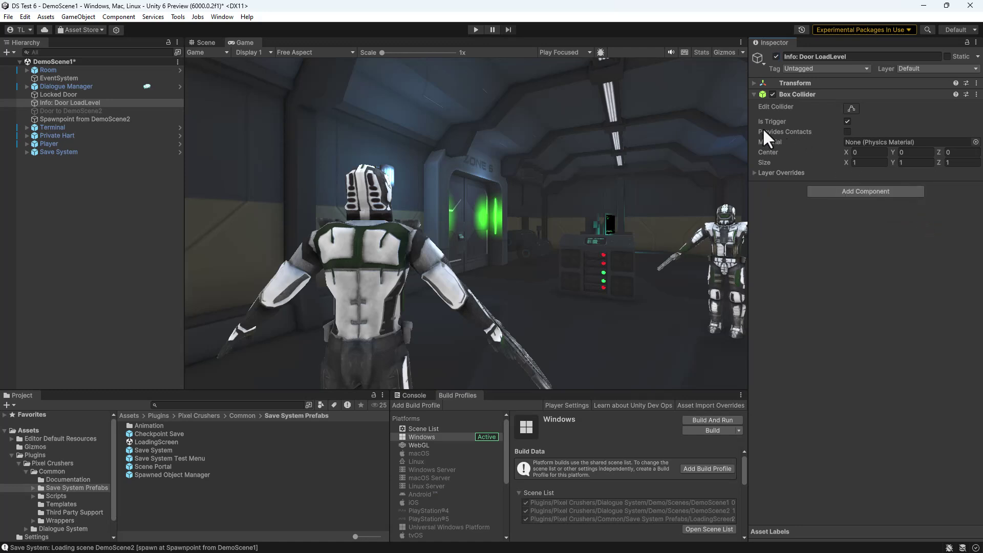
click(846, 191)
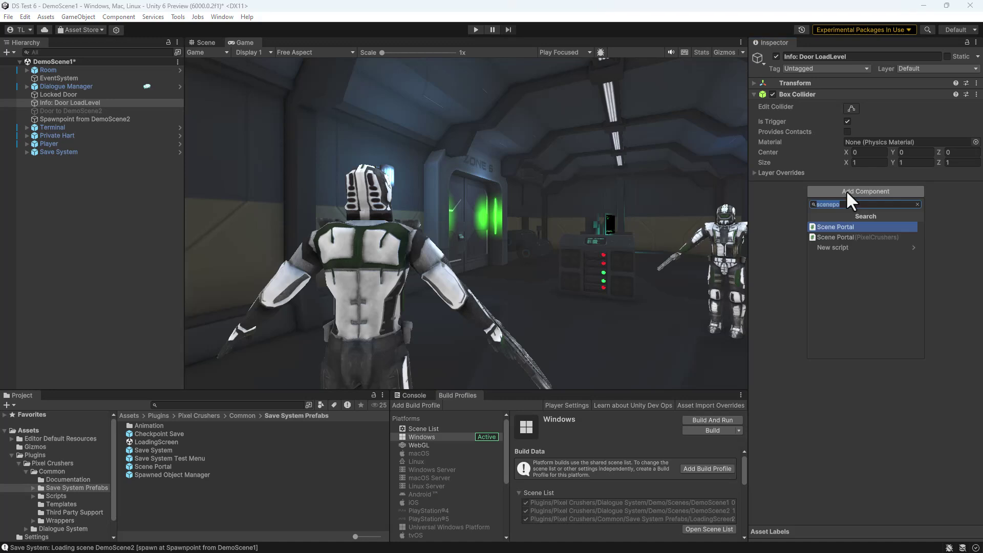
click(850, 225)
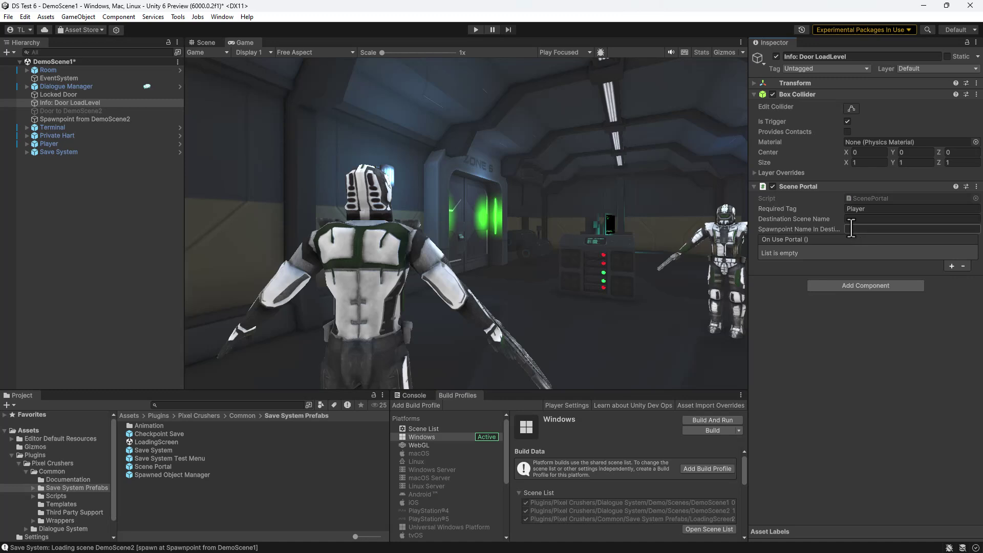
Set the portal's destination scene to DemoScene2 and paste the Spawnpoint from DemoScene1 name.
click(852, 219)
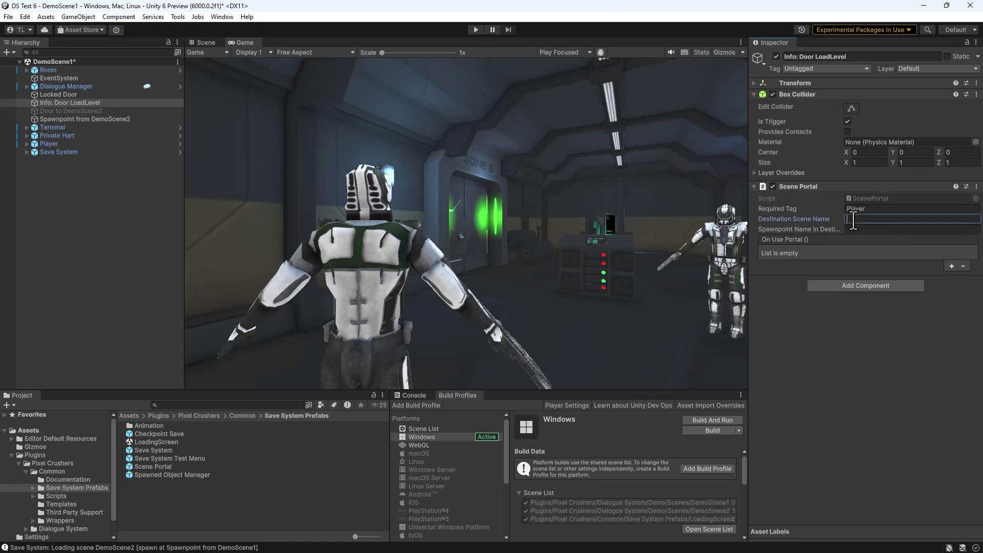
text(DemoScene2)
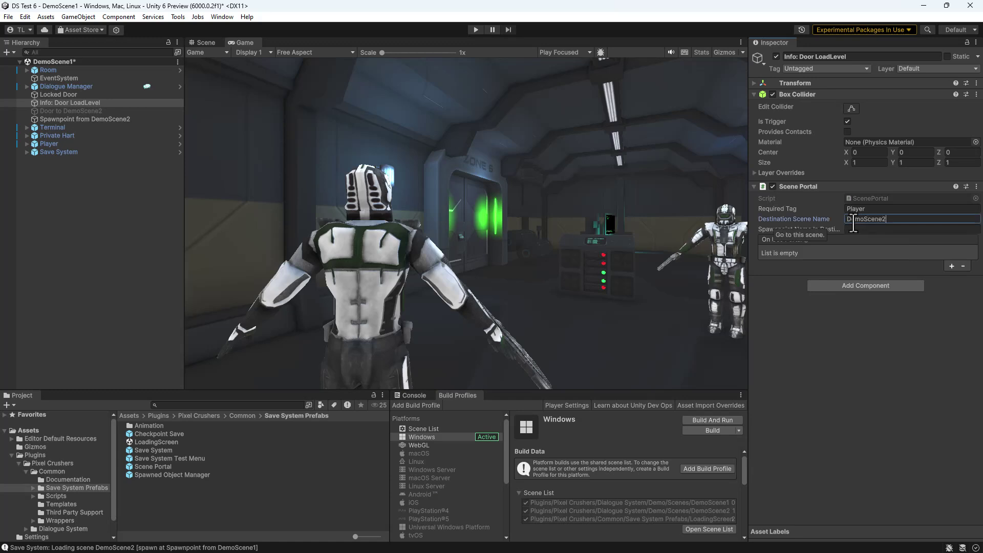
key(Tab)
key(ctrl+v)
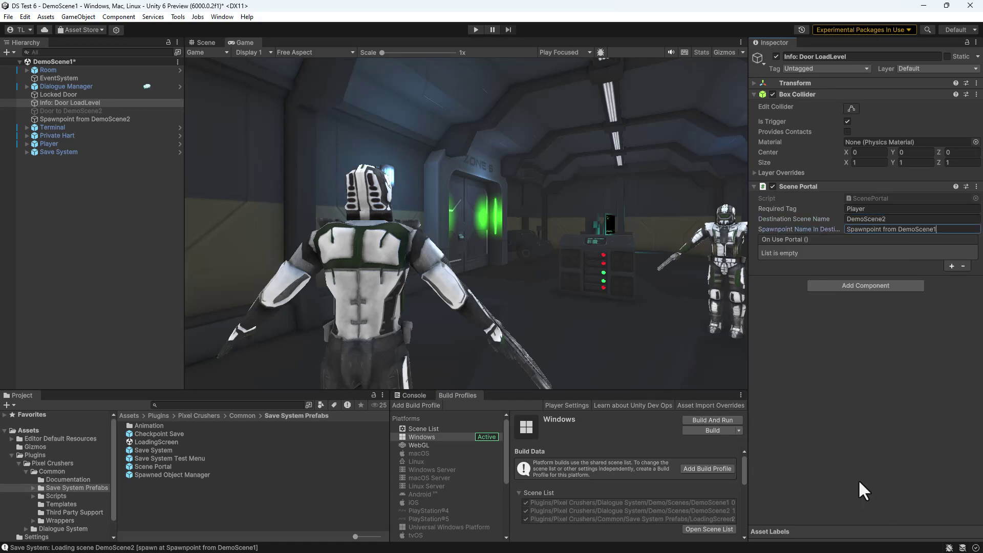
key(Return)
Playtest the portal into DemoScene2, pause, and select Spawnpoint from DemoScene1 in the Hierarchy.
click(475, 30)
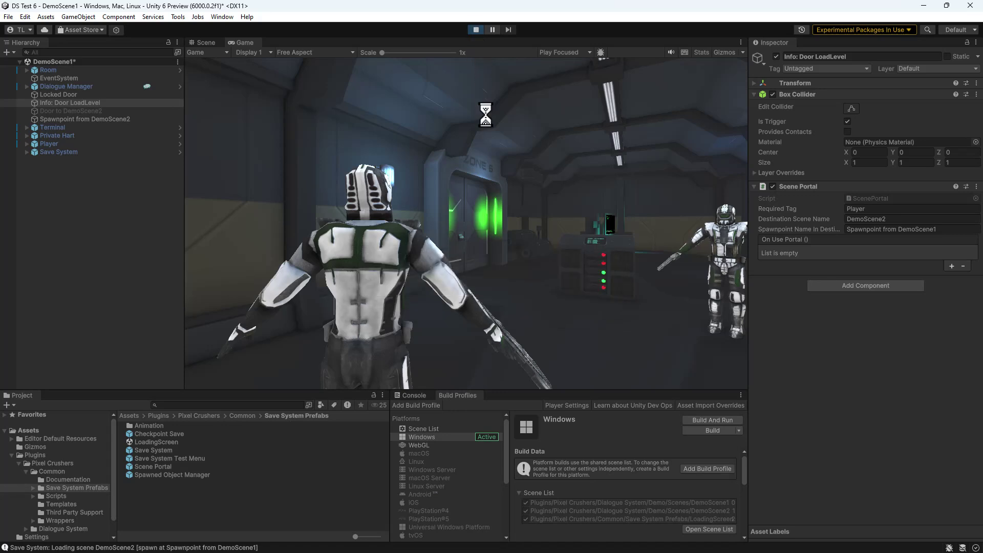
key(w)
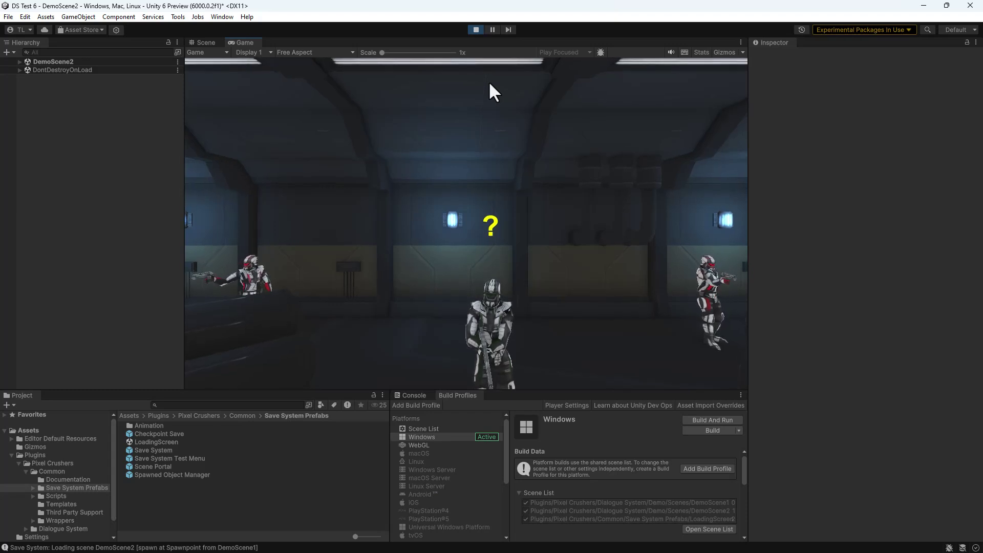
key(ctrl+shift+p)
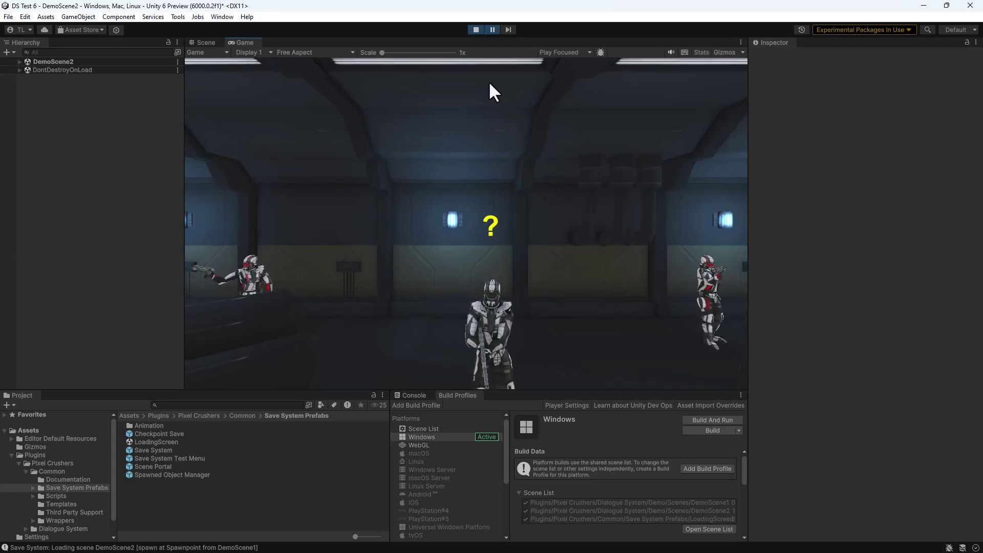
click(19, 61)
click(73, 112)
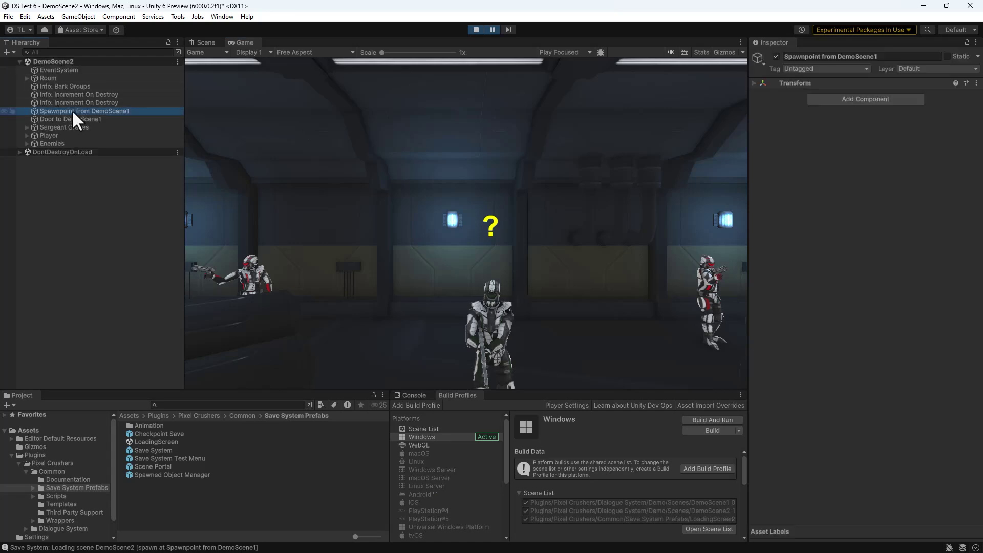